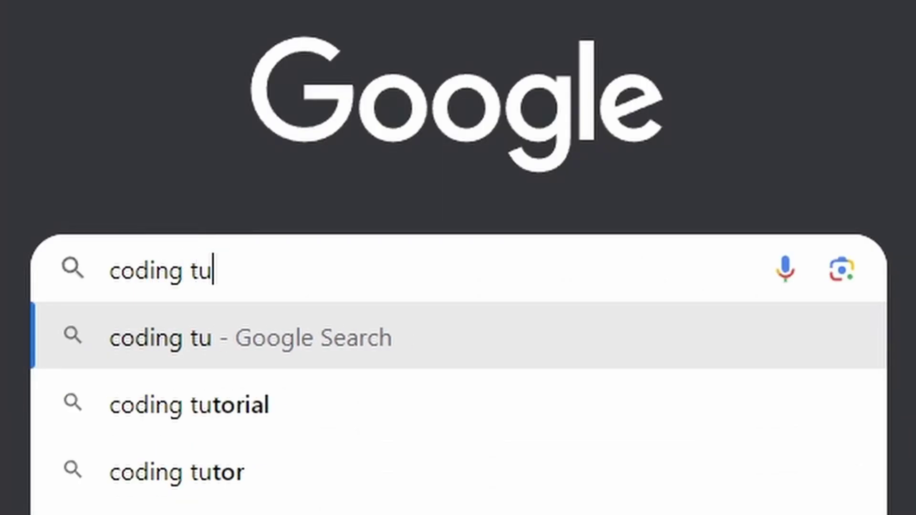
type("orial YouTube")
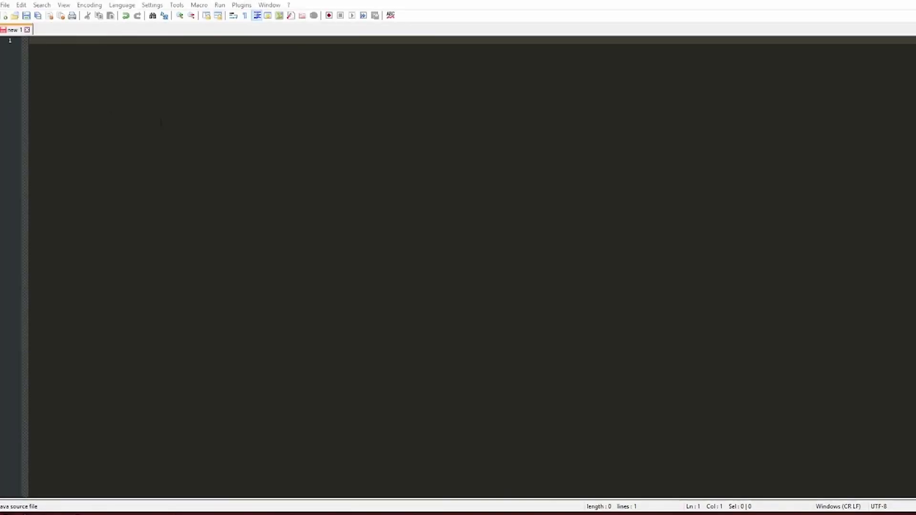
type("public class Program {")
Step: Lay out the Program class with an empty main method and a blank first line for the import
key("Return")
key("Tab")
type("public static void main(String[] args){")
key("Return")
key("Return")
type("} }")
key("ctrl+Home")
key("Return")
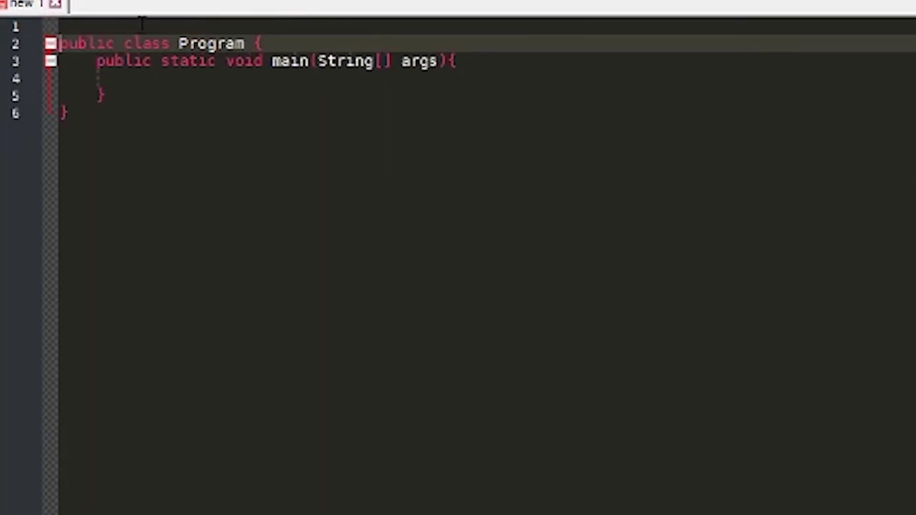
key("Return")
key("Up")
type("import various.shit.*;")
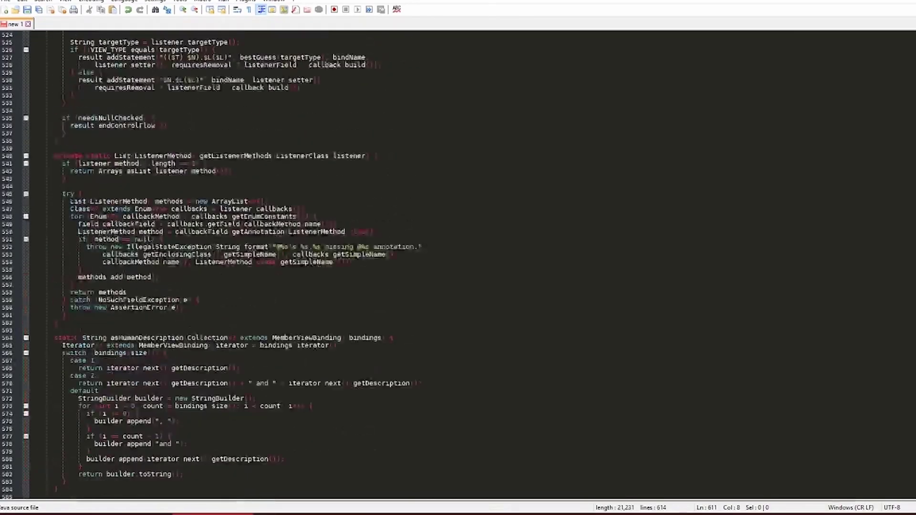
scroll(458, 265, "up", 18)
scroll(457, 264, "up", 18)
scroll(458, 265, "up", 18)
scroll(458, 264, "up", 18)
scroll(458, 264, "up", 18)
scroll(458, 265, "up", 18)
scroll(458, 265, "up", 18)
scroll(458, 266, "up", 18)
scroll(458, 264, "up", 11)
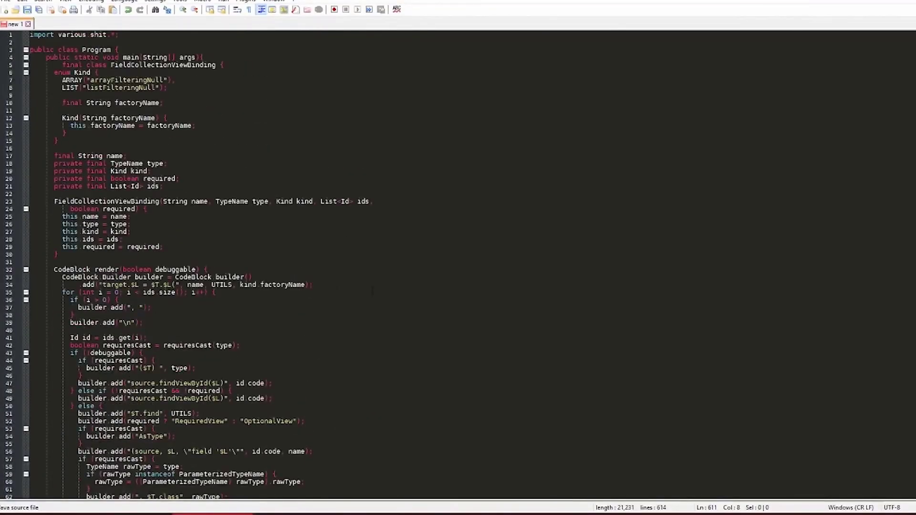
Step: Put the cursor on line 47 of the pasted Java program
left_click(269, 383)
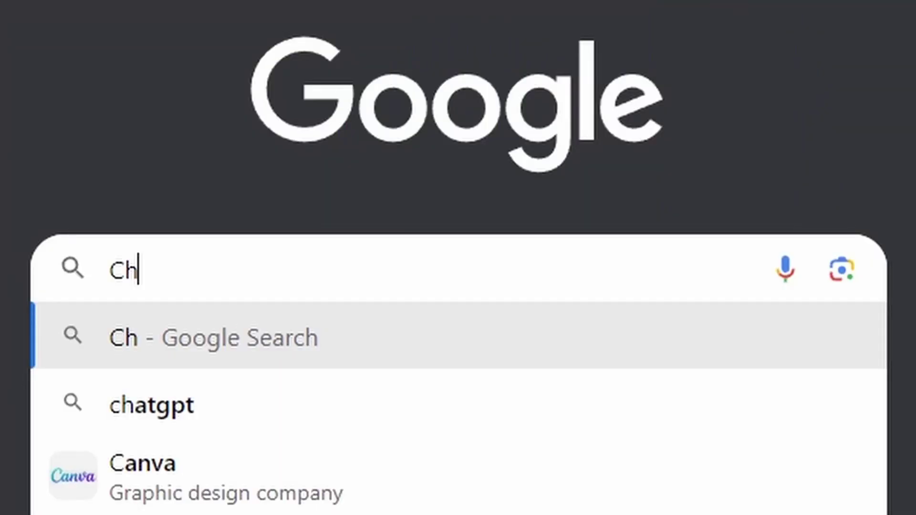
type("atGPT codi")
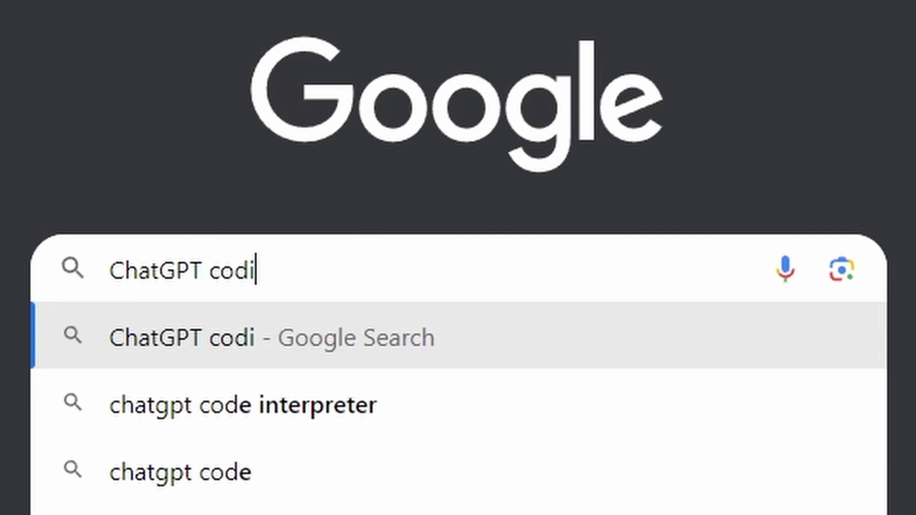
type("ng god")
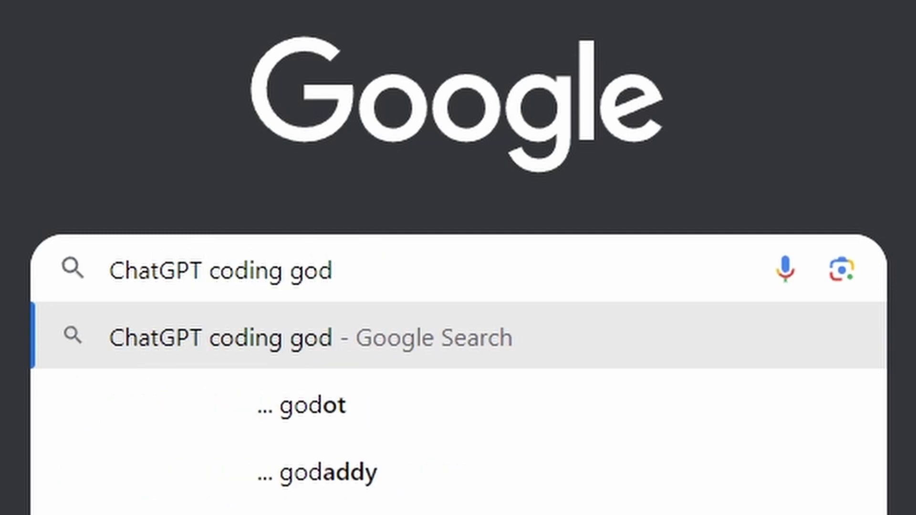